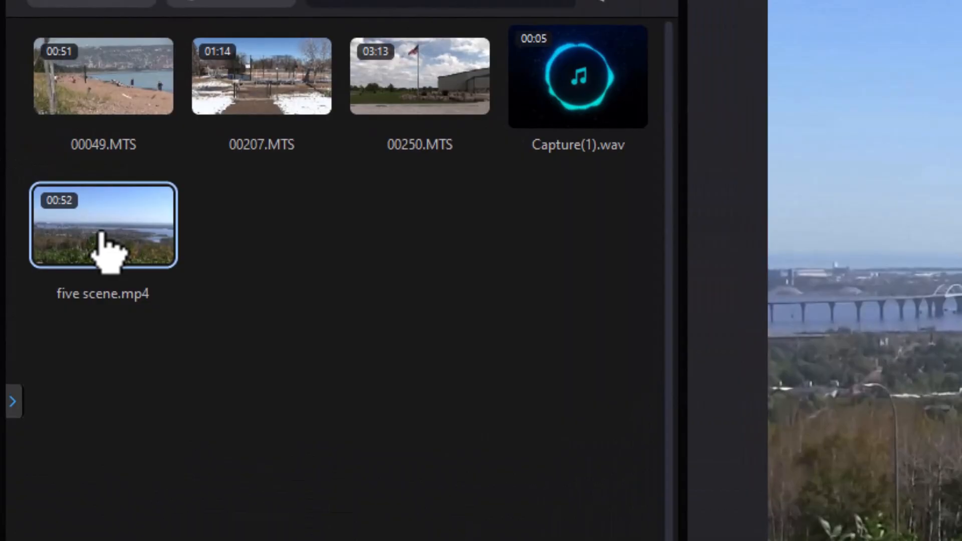
# Step: Add five scene.mp4 from the media library to the start of the first video track
pyautogui.moveTo(111, 255); pyautogui.dragTo(190, 540)
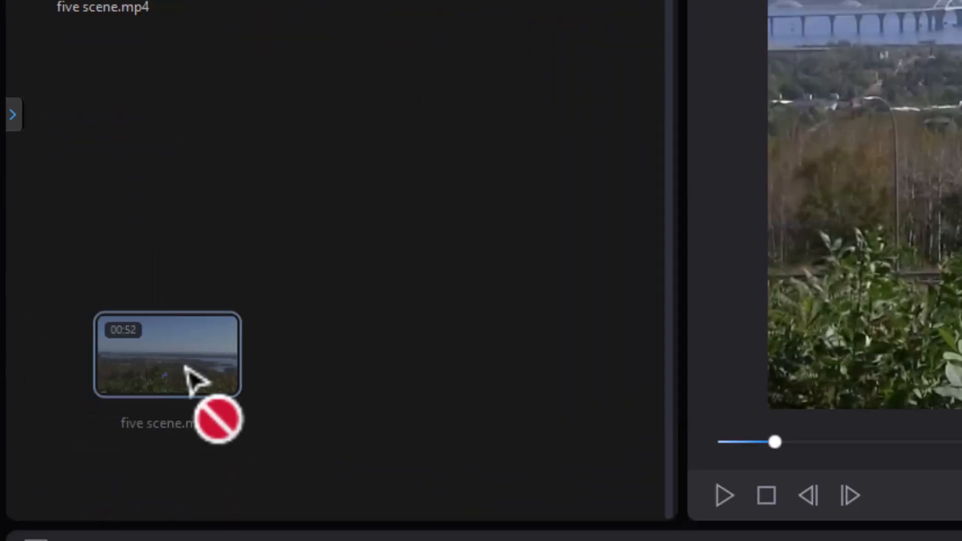
pyautogui.moveTo(191, 383); pyautogui.dragTo(141, 540)
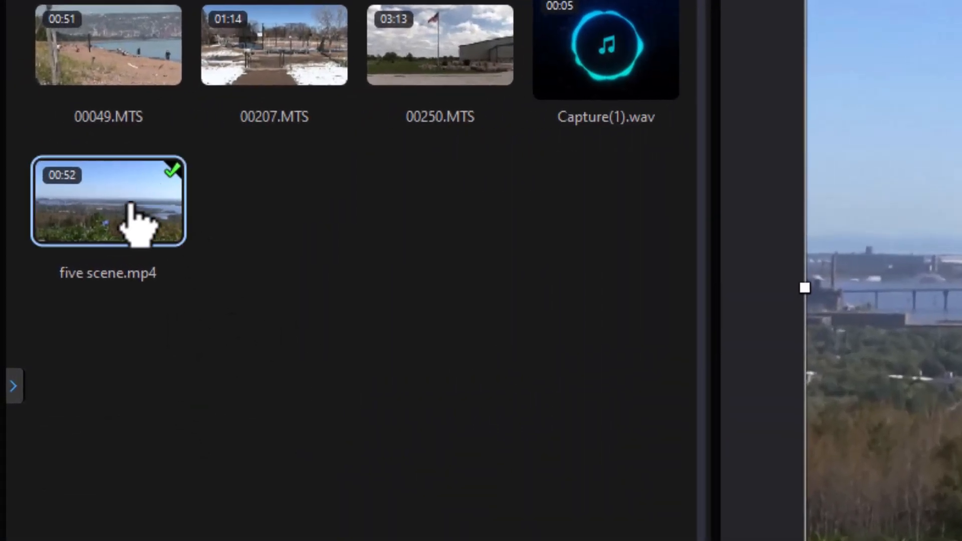
# Step: Open five scene.mp4 in the Scene Detection tool and split its second scene at 00:00:18:24
pyautogui.rightClick(130, 206)
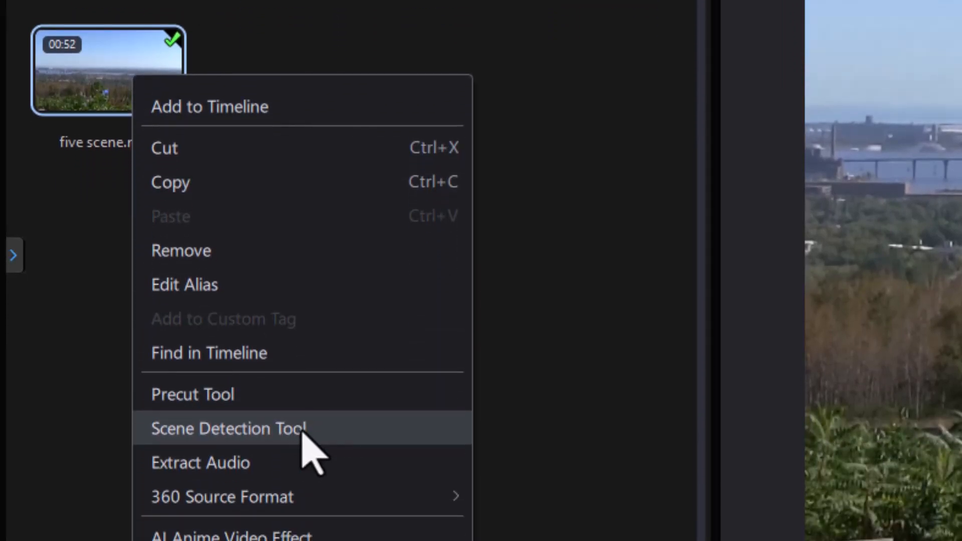
pyautogui.click(302, 430)
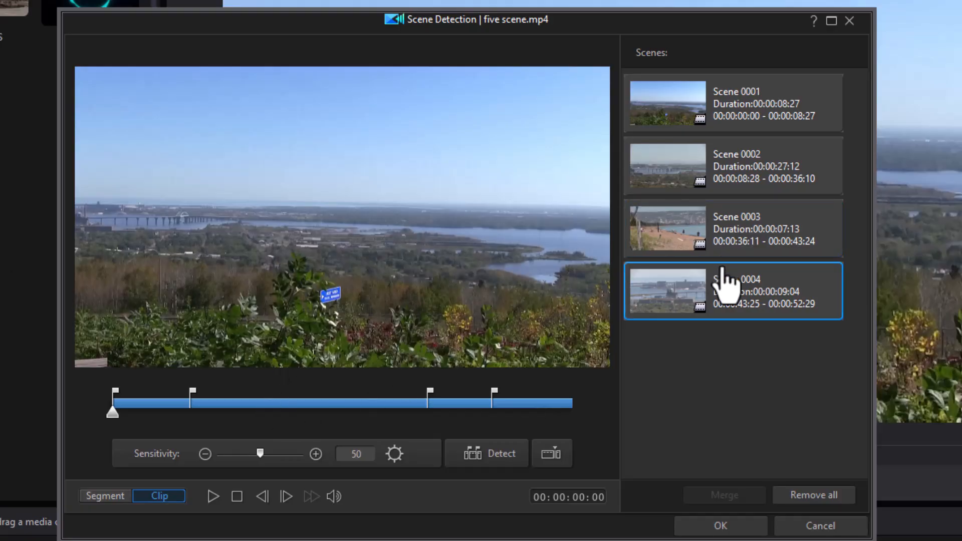
pyautogui.click(729, 301)
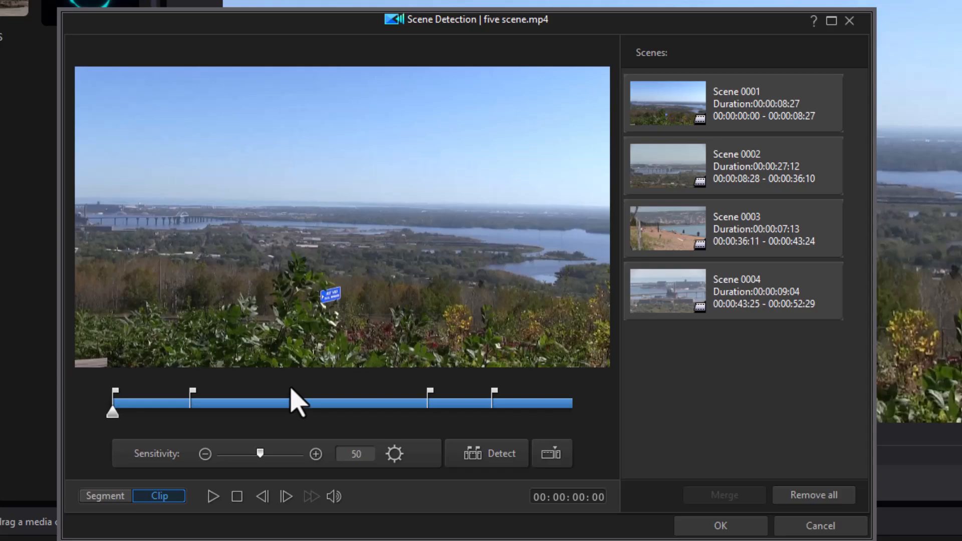
pyautogui.click(281, 407)
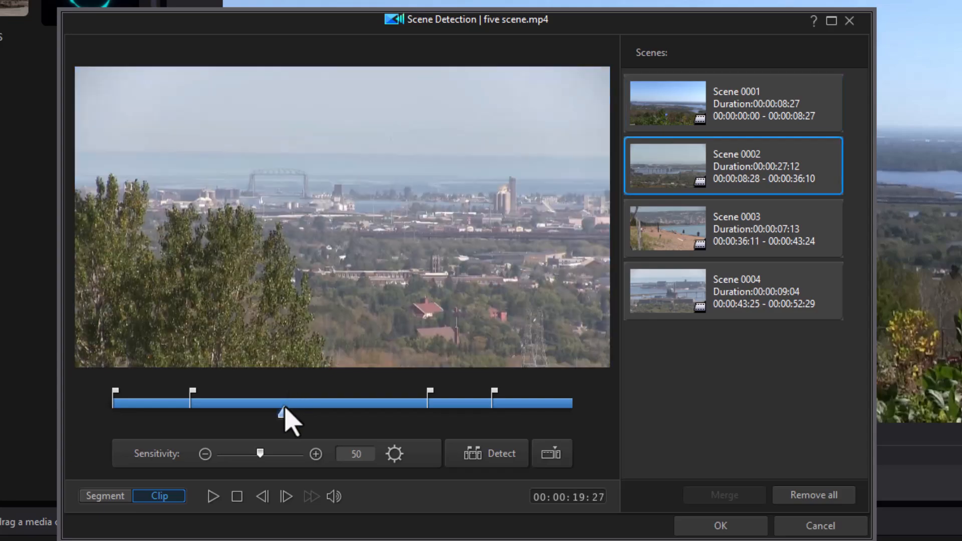
pyautogui.moveTo(279, 409)
pyautogui.mouseDown()
pyautogui.moveTo(258, 414)
pyautogui.moveTo(274, 417)
pyautogui.mouseUp()
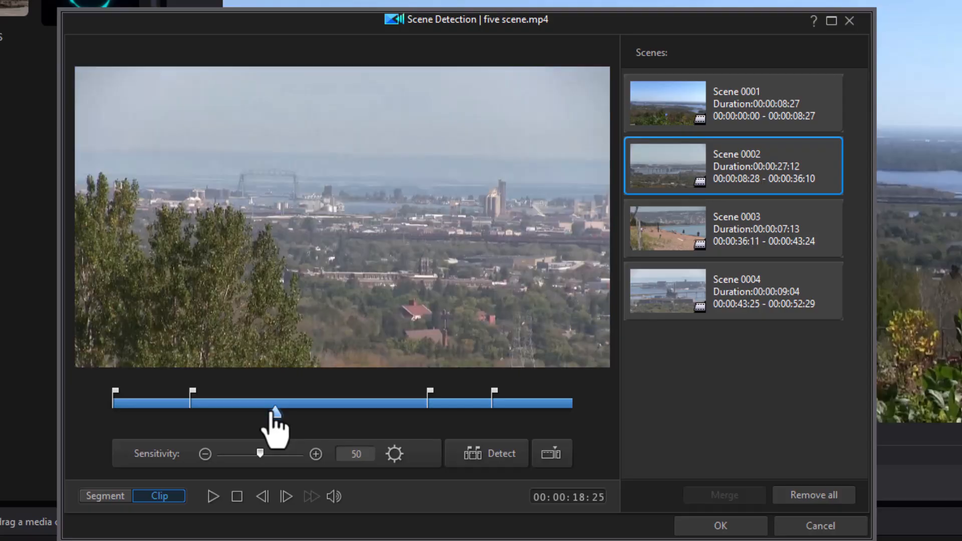
pyautogui.moveTo(274, 417); pyautogui.dragTo(274, 417)
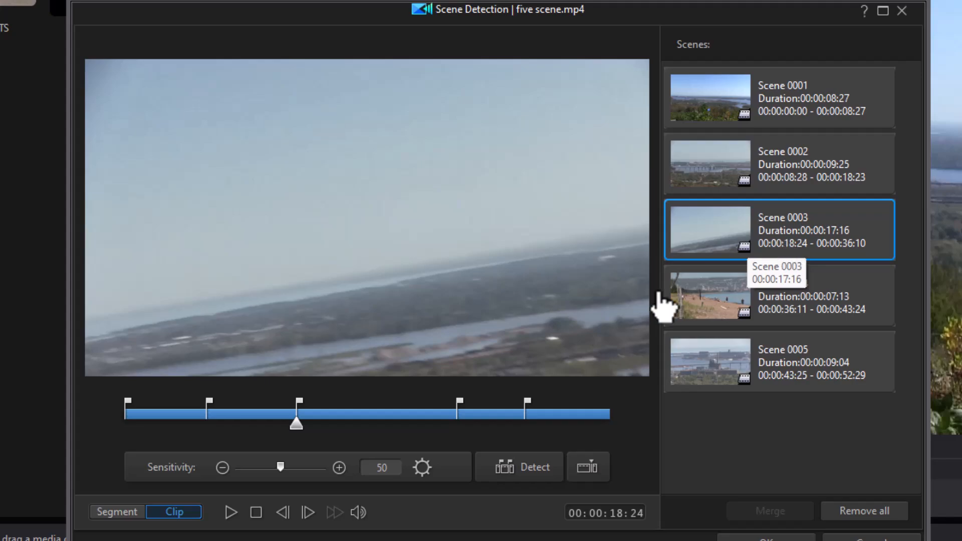
# Step: Preview Scene 0004 and Scene 0002, and check several positions along the whole clip
pyautogui.click(726, 278)
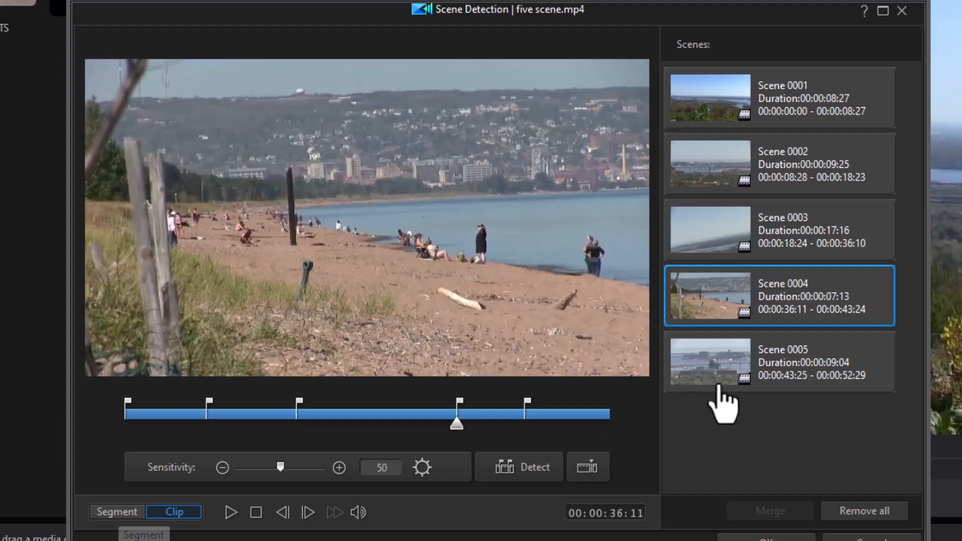
pyautogui.click(801, 183)
pyautogui.click(342, 418)
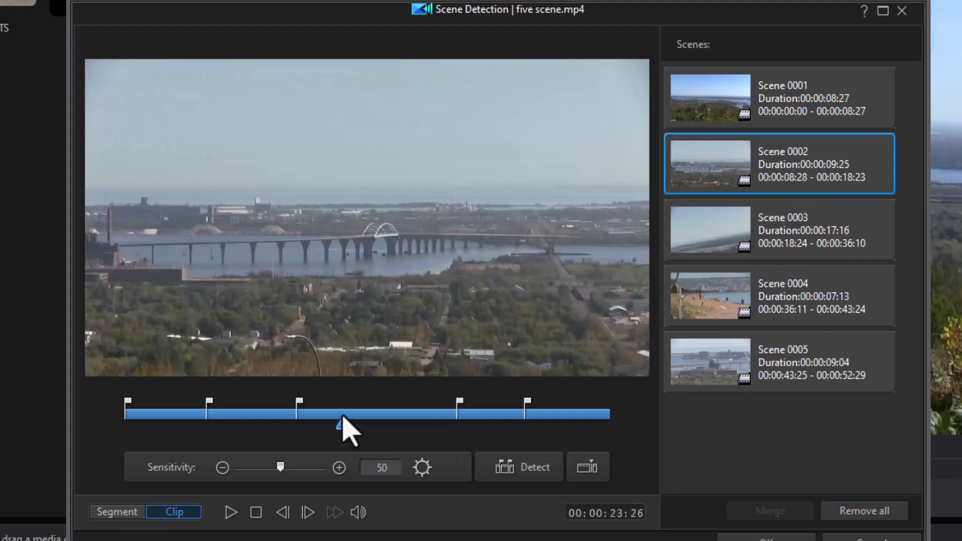
pyautogui.click(483, 420)
pyautogui.click(565, 420)
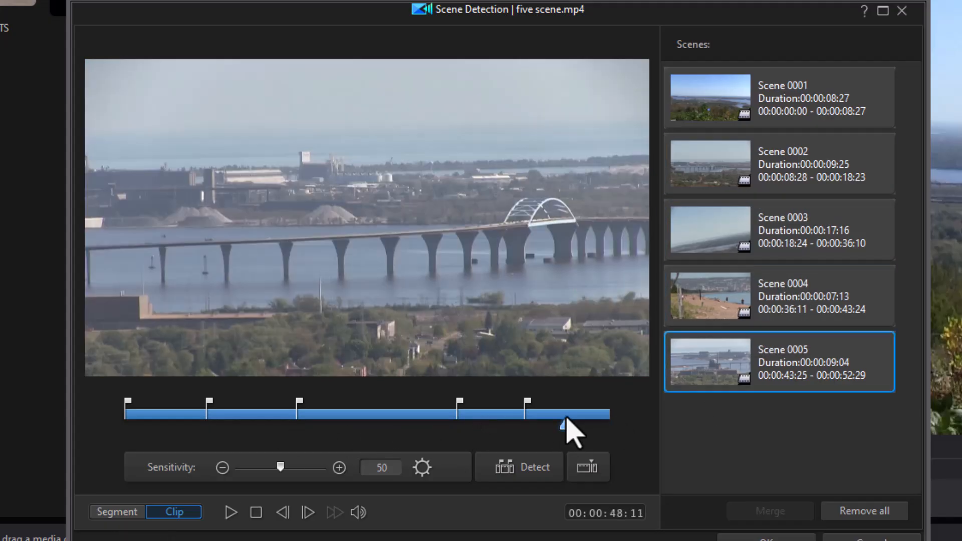
# Step: Switch to segment view and try selecting Scenes 0001, 0002 and 0003 in combination
pyautogui.click(114, 514)
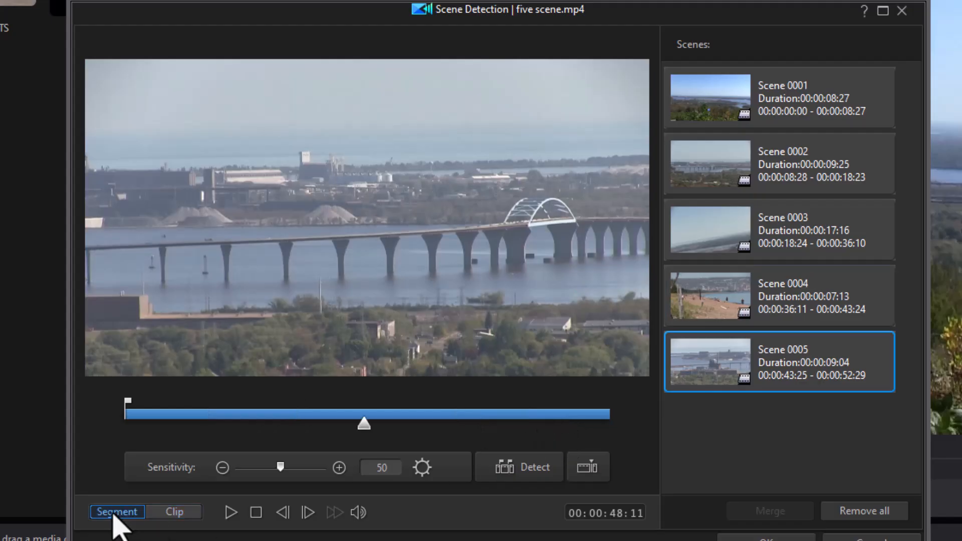
pyautogui.click(759, 229)
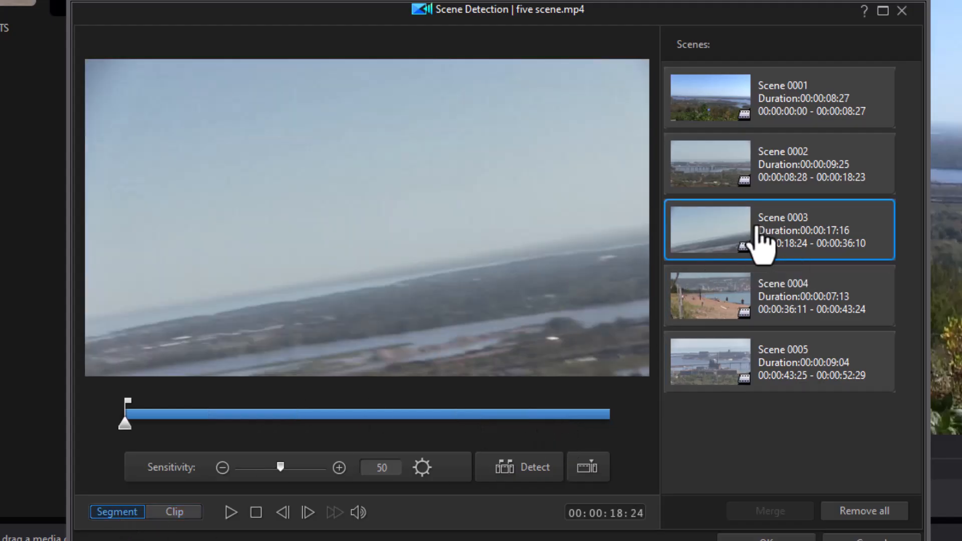
pyautogui.keyDown('ctrl'); pyautogui.click(792, 173); pyautogui.keyUp('ctrl')
pyautogui.click(793, 177)
pyautogui.keyDown('ctrl'); pyautogui.click(795, 115); pyautogui.keyUp('ctrl')
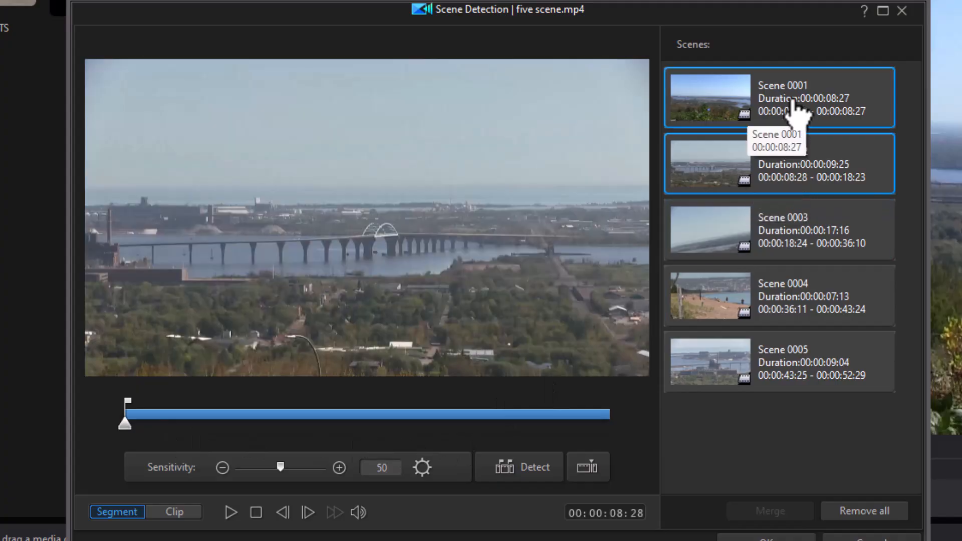
pyautogui.click(795, 109)
pyautogui.click(795, 245)
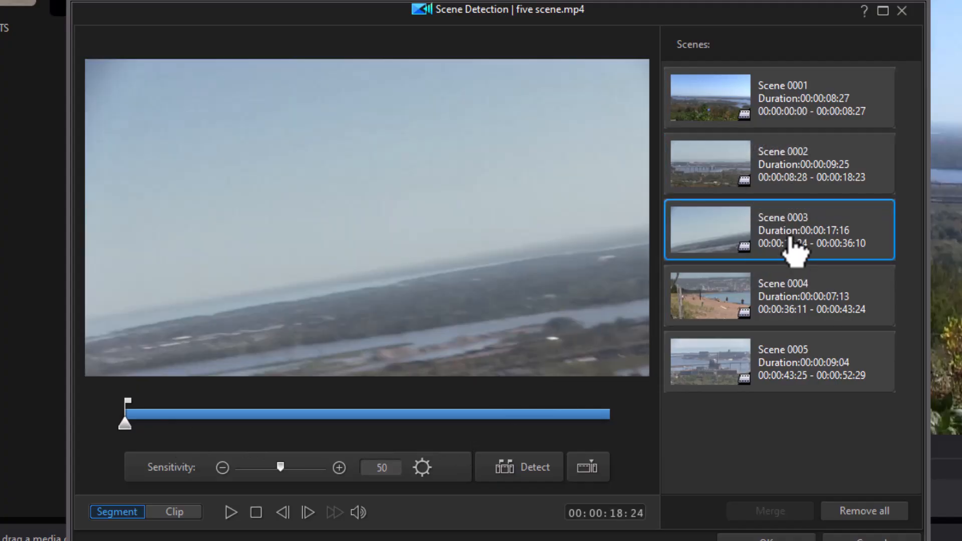
pyautogui.keyDown('ctrl'); pyautogui.click(799, 181); pyautogui.keyUp('ctrl')
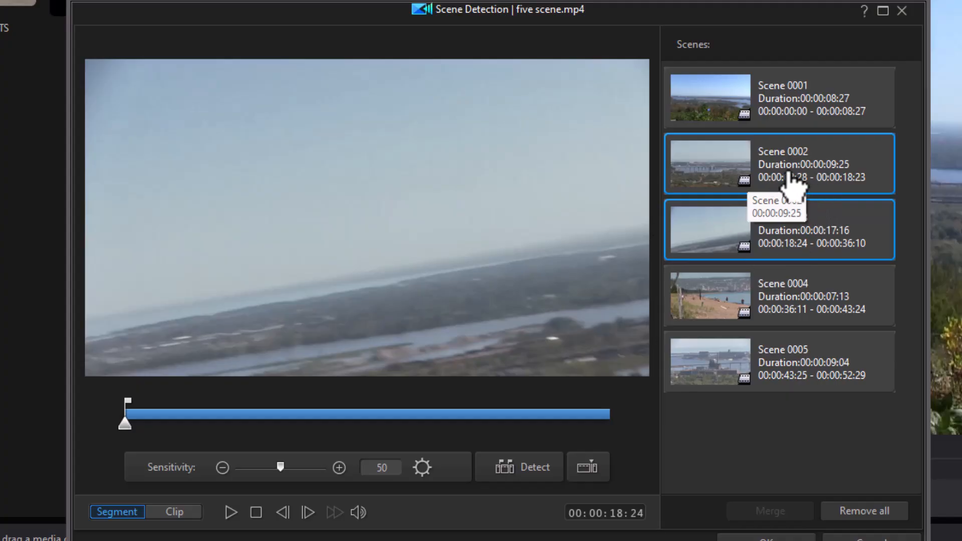
pyautogui.keyDown('ctrl'); pyautogui.click(861, 126); pyautogui.keyUp('ctrl')
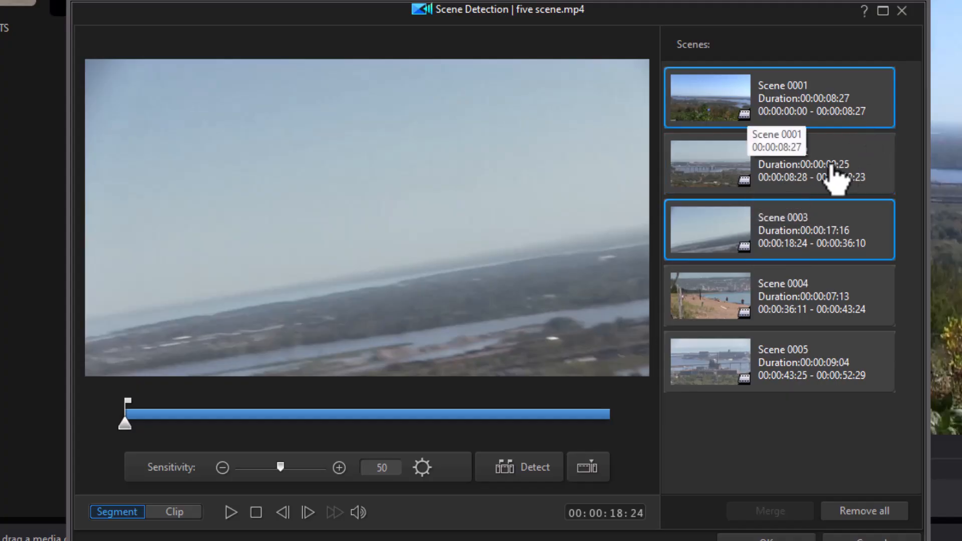
# Step: Remove Scene 0002, check the first two remaining scenes, and return to clip view
pyautogui.rightClick(823, 171)
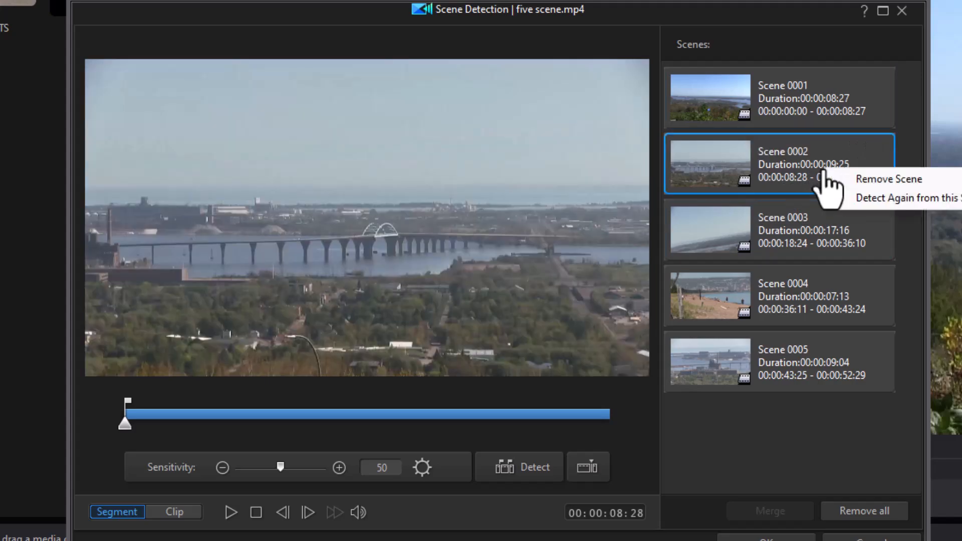
pyautogui.click(858, 181)
pyautogui.click(787, 123)
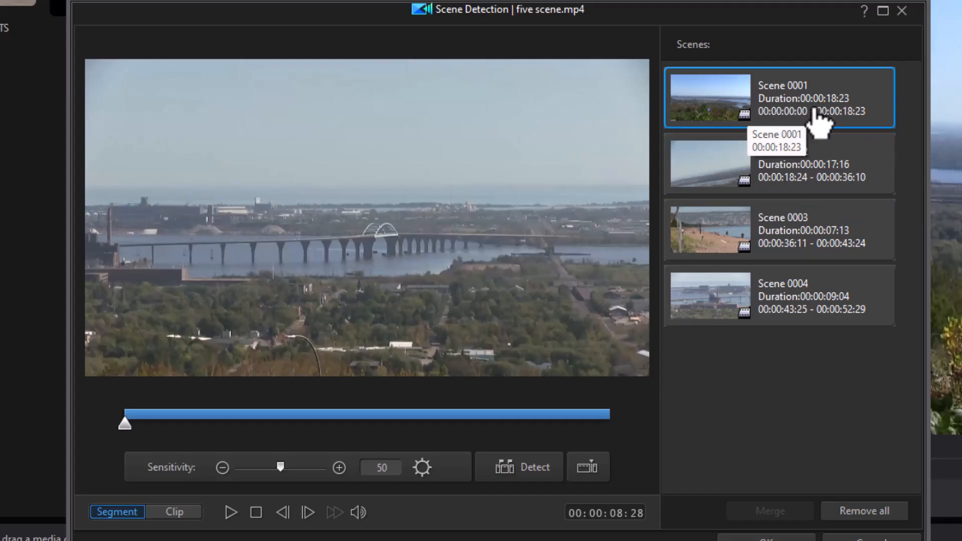
pyautogui.click(837, 171)
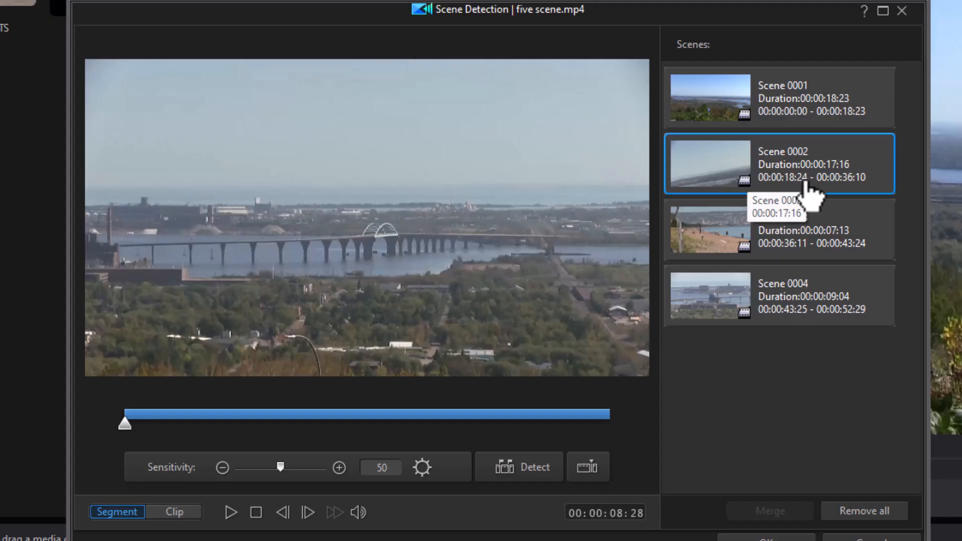
pyautogui.click(174, 521)
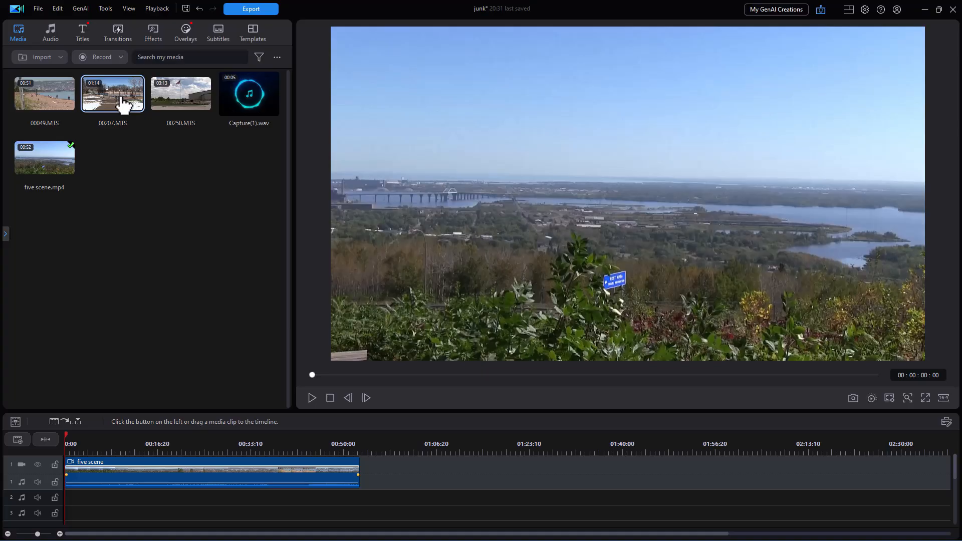
# Step: Preview 00207.MTS from the media library and scrub through it to 00:01:10:09
pyautogui.doubleClick(123, 105)
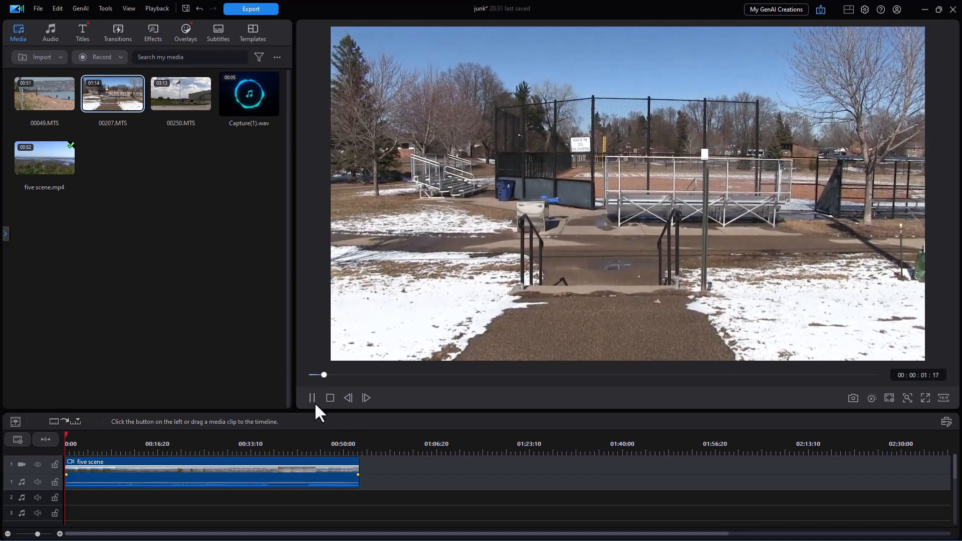
pyautogui.click(311, 398)
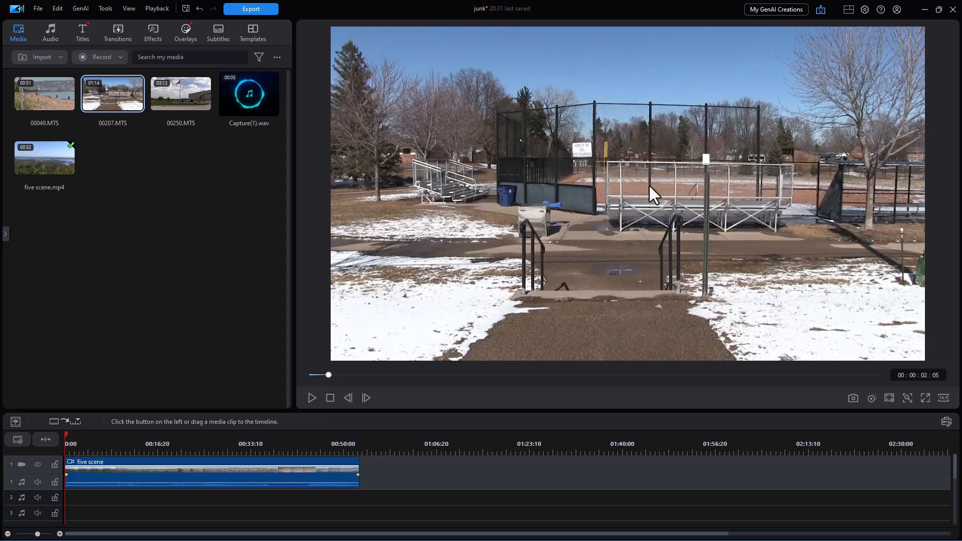
pyautogui.moveTo(328, 375); pyautogui.dragTo(843, 376)
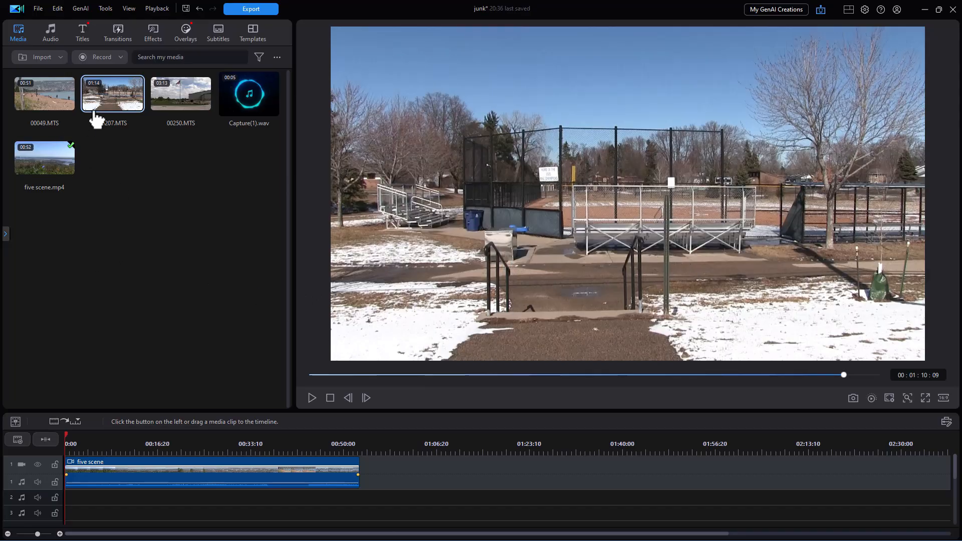
# Step: Open 00207.MTS in the Scene Detection tool and split it manually at 00:00:20:15
pyautogui.rightClick(108, 93)
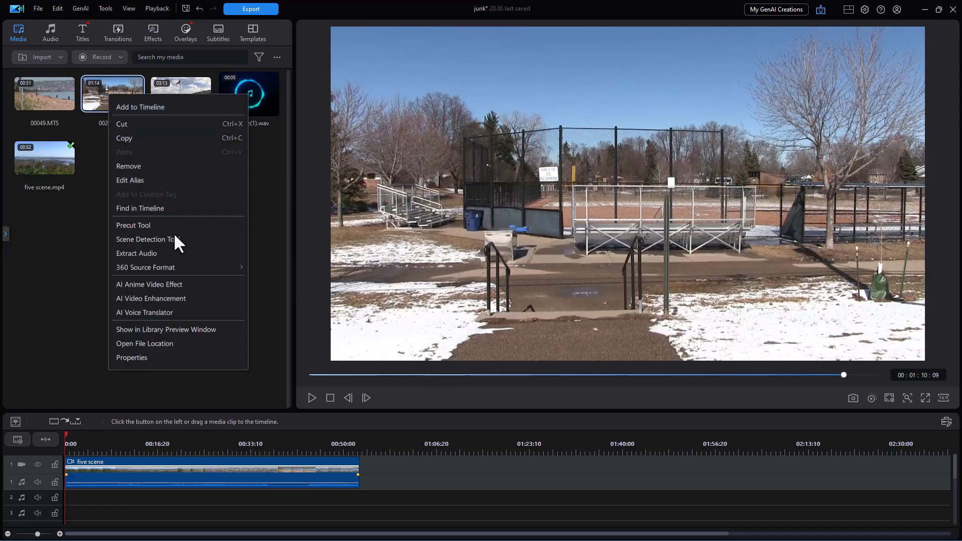
pyautogui.click(157, 239)
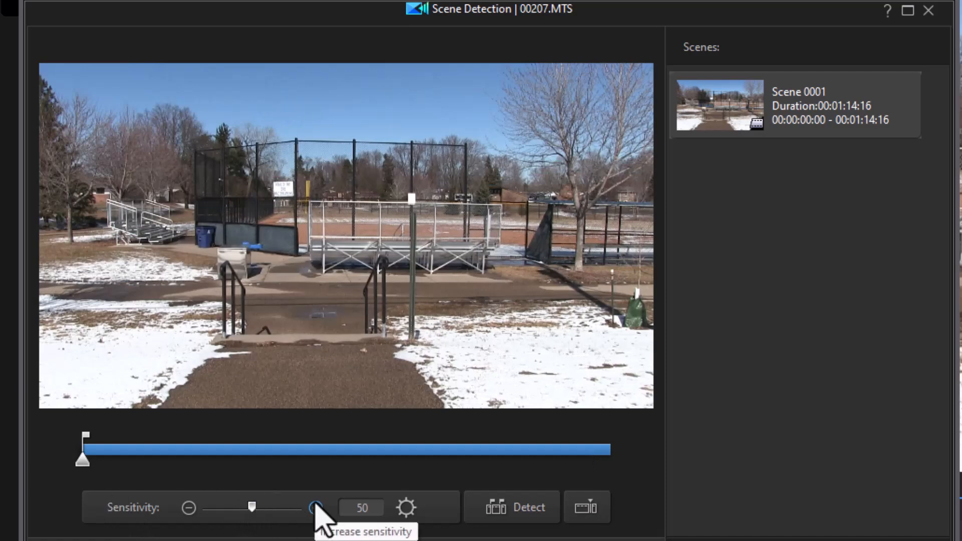
pyautogui.click(193, 453)
pyautogui.moveTo(194, 458); pyautogui.dragTo(228, 460)
pyautogui.click(591, 508)
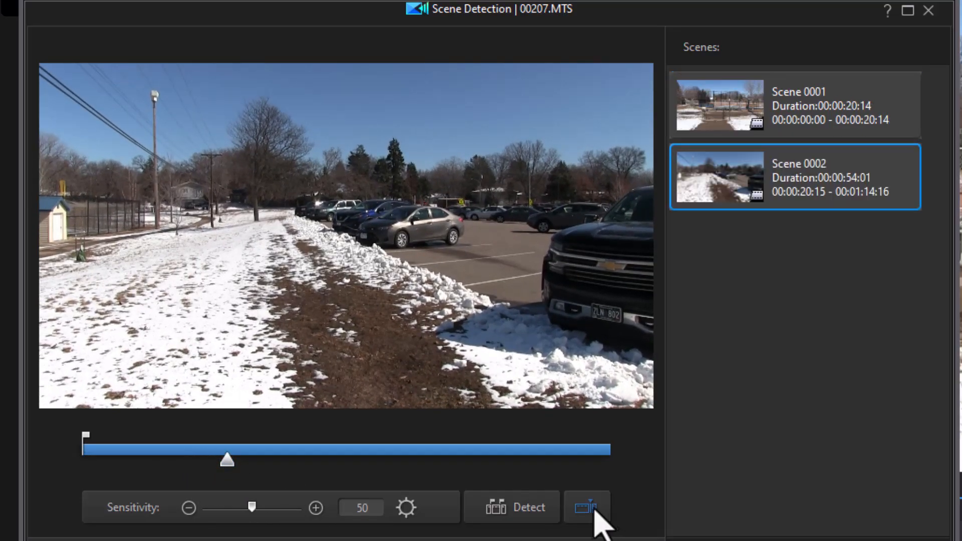
# Step: Split the rest of 00207.MTS at 00:00:37:04, about 52 seconds and about 62 seconds, and apply the scenes
pyautogui.click(343, 451)
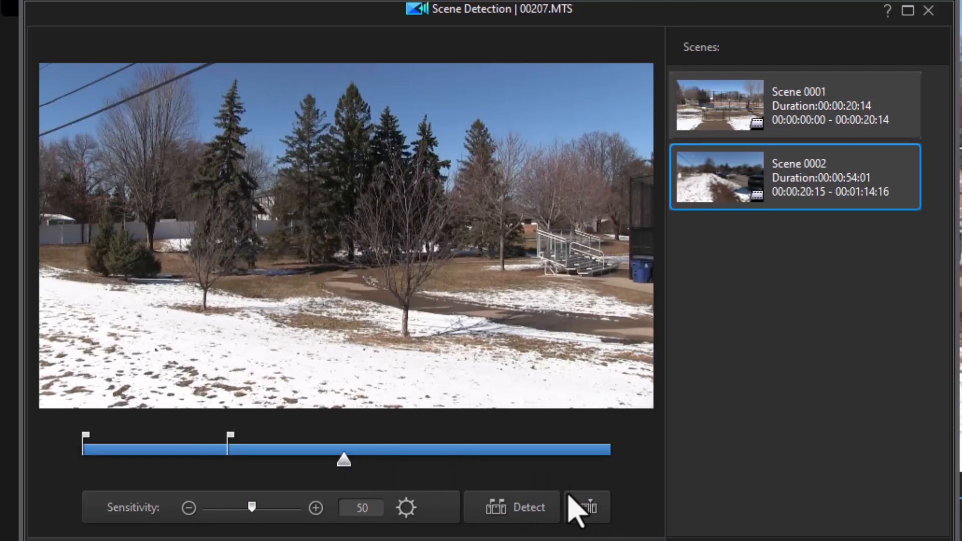
pyautogui.click(594, 509)
pyautogui.click(454, 454)
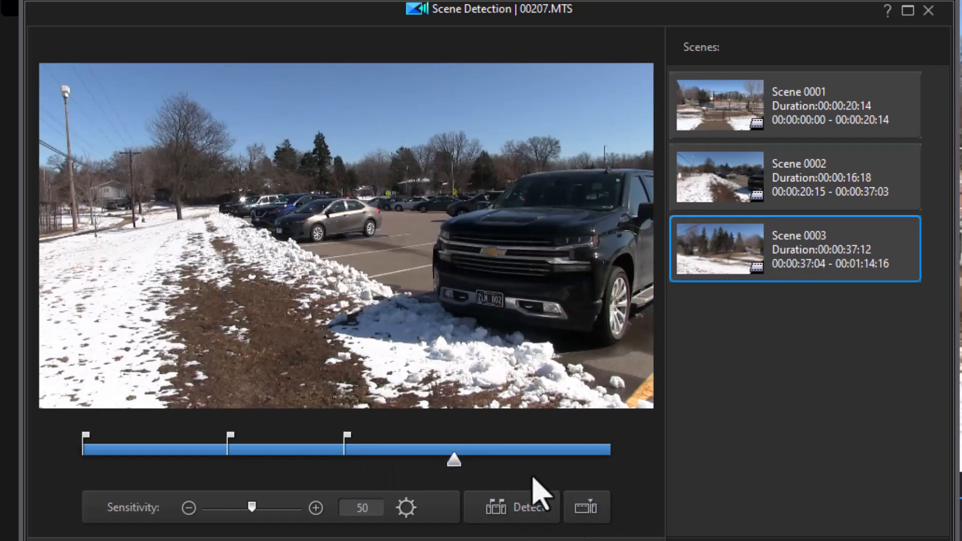
pyautogui.click(593, 509)
pyautogui.moveTo(456, 462); pyautogui.dragTo(523, 459)
pyautogui.click(591, 509)
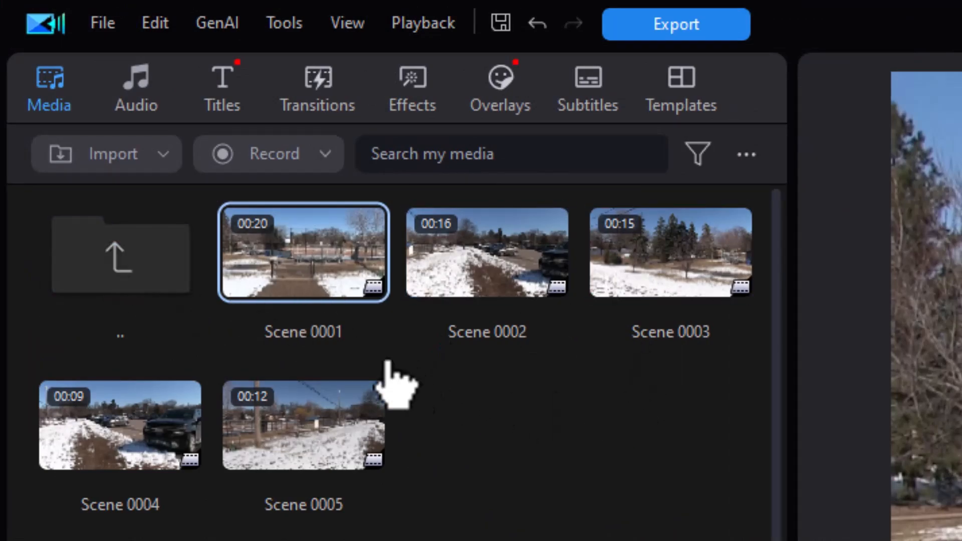
# Step: Reopen the scenes folder of 00207.MTS and add Scenes 0001, 0003 and 0005 in order to the first video track after the existing clip
pyautogui.doubleClick(143, 277)
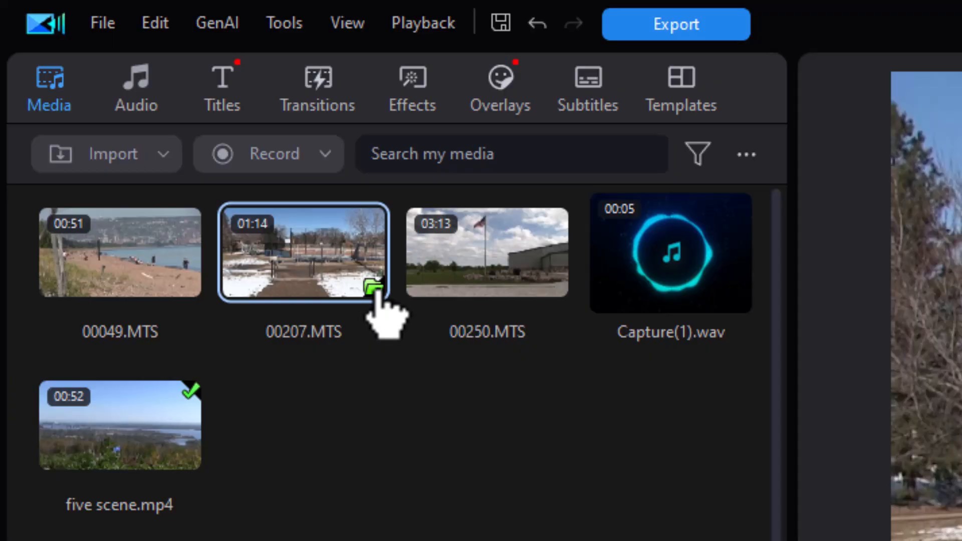
pyautogui.click(377, 290)
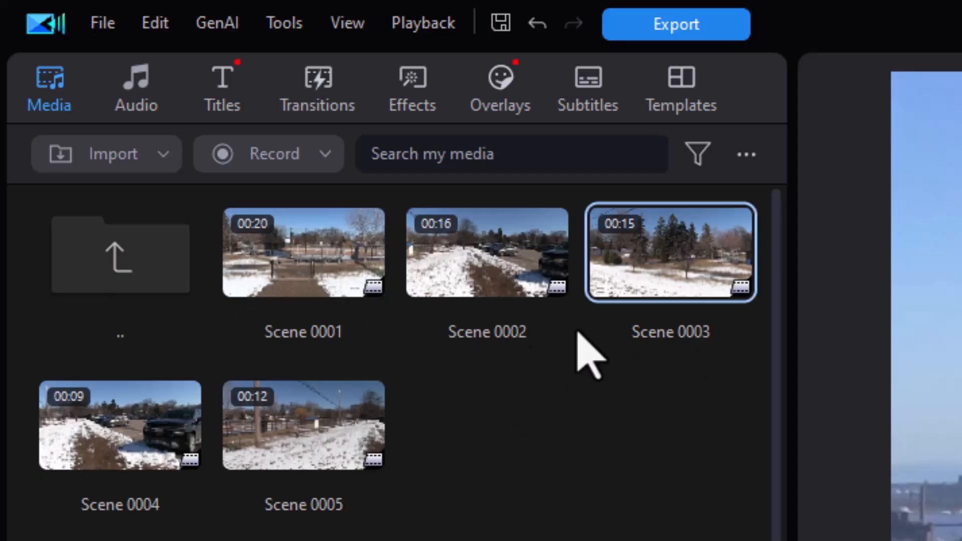
pyautogui.moveTo(318, 257); pyautogui.dragTo(411, 471)
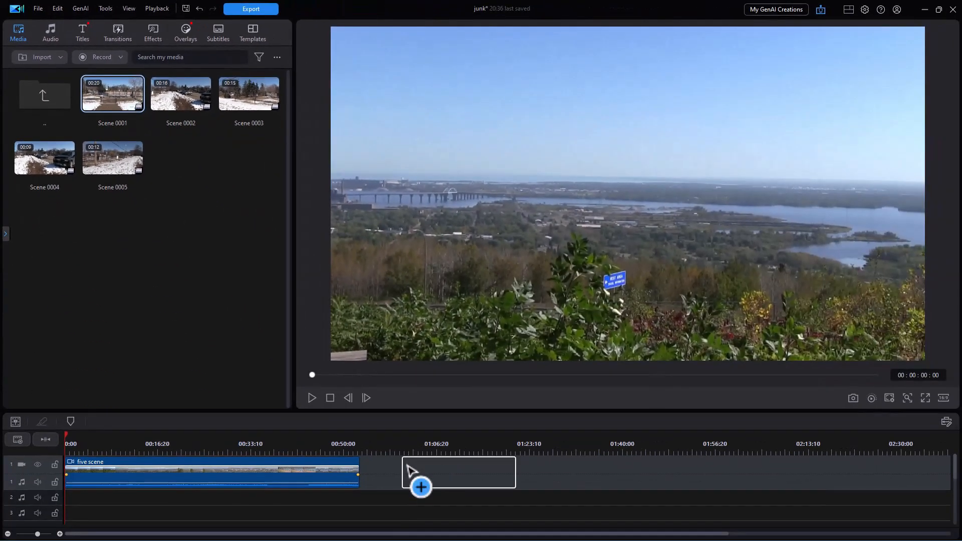
pyautogui.moveTo(235, 118); pyautogui.dragTo(566, 474)
pyautogui.moveTo(113, 170); pyautogui.dragTo(692, 494)
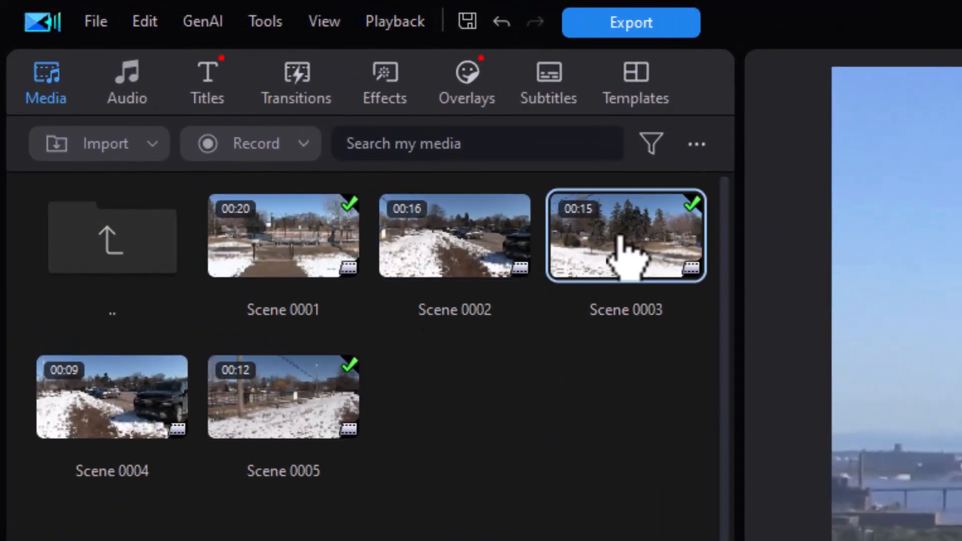
# Step: Check the alias editing option for Scene 0003 and return to the main media library
pyautogui.rightClick(616, 235)
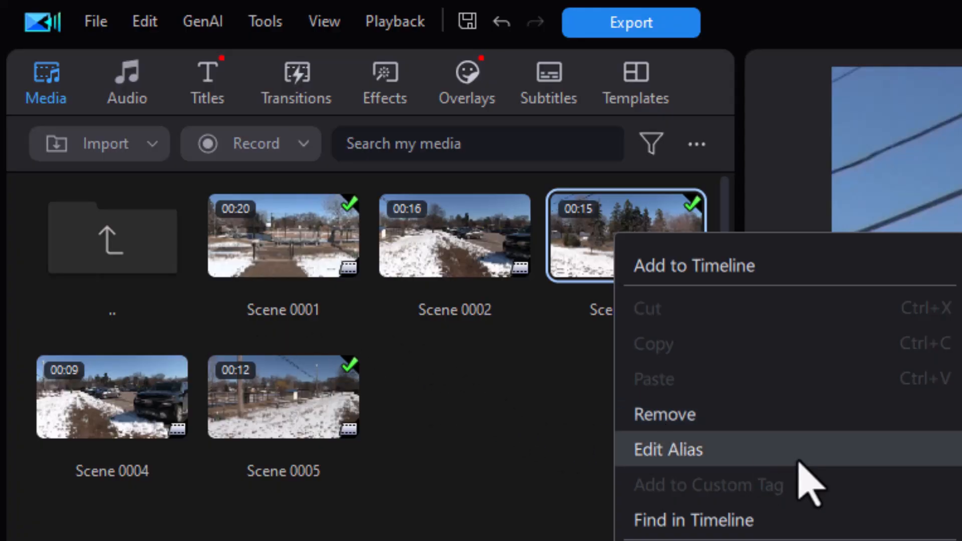
pyautogui.doubleClick(112, 256)
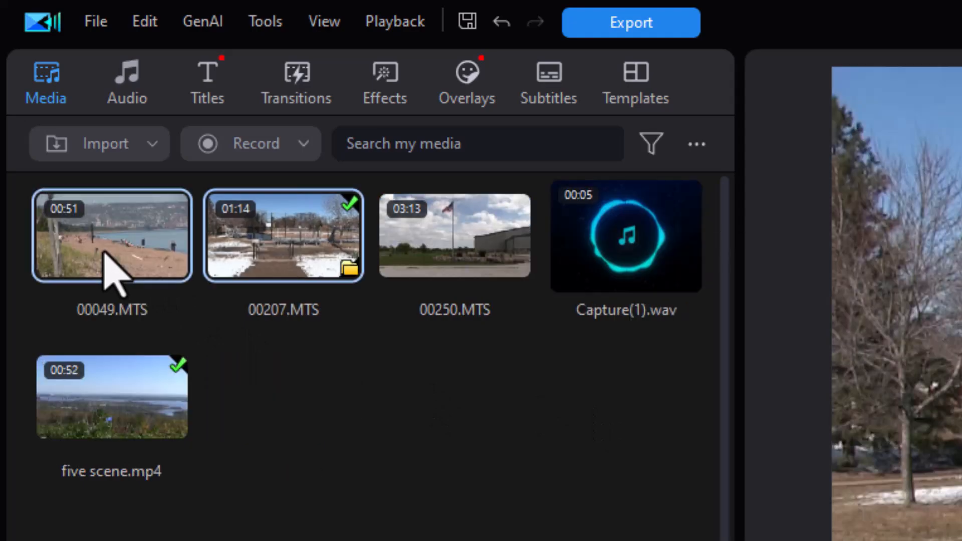